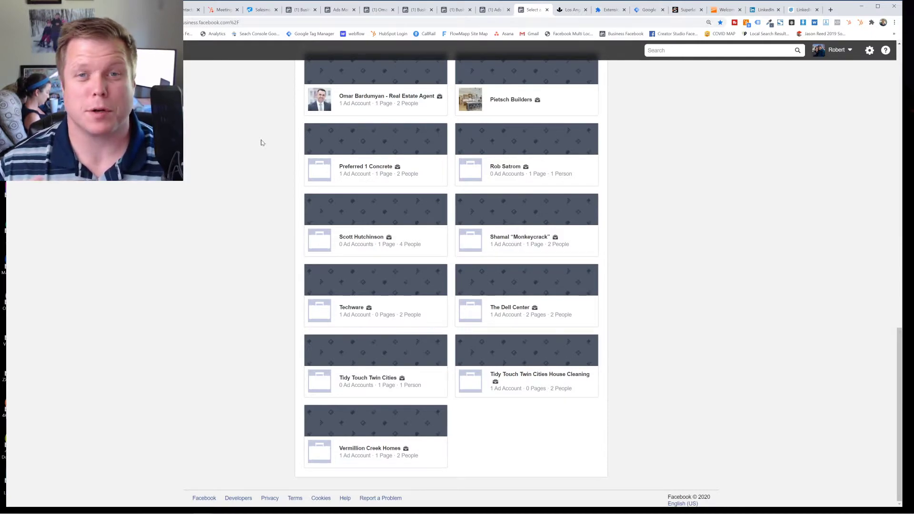
Glance over the audiences and business settings tabs, then return to the businesses list
{"action": "left_click", "coordinate": [490, 11]}
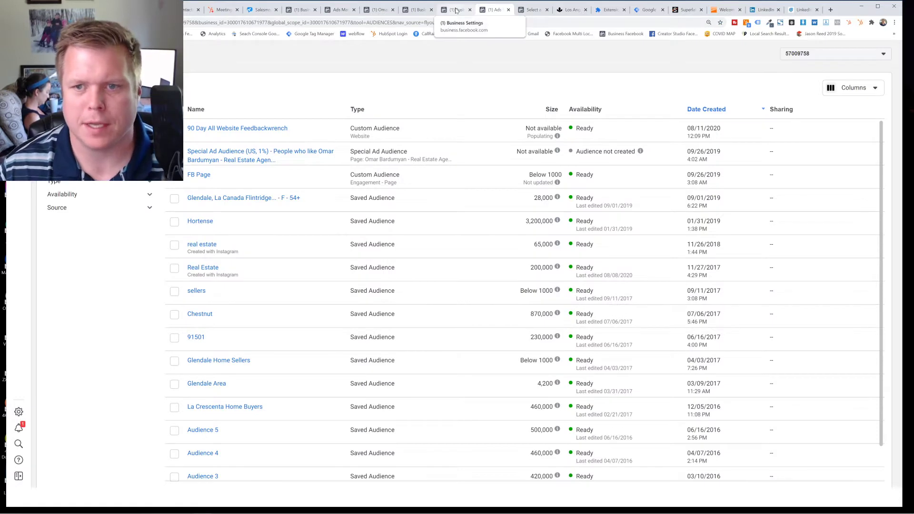
{"action": "left_click", "coordinate": [455, 10]}
{"action": "left_click", "coordinate": [493, 10]}
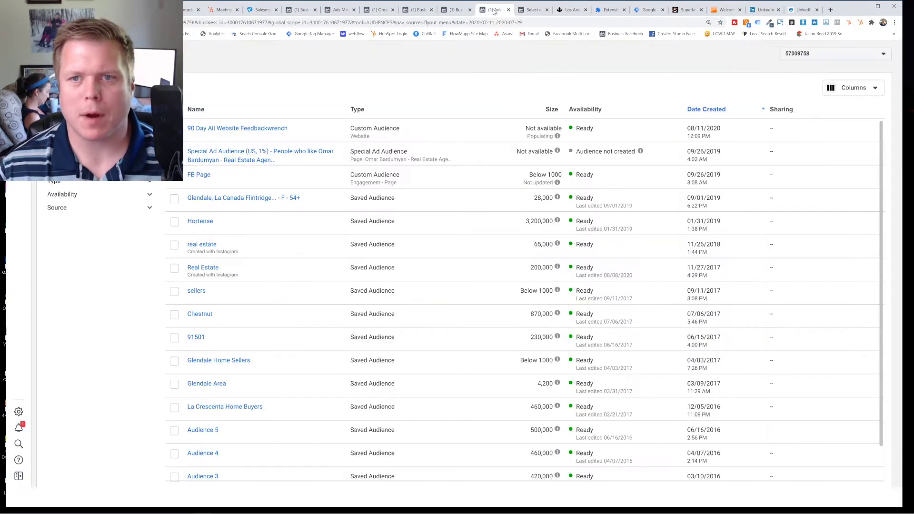
{"action": "left_click", "coordinate": [530, 11]}
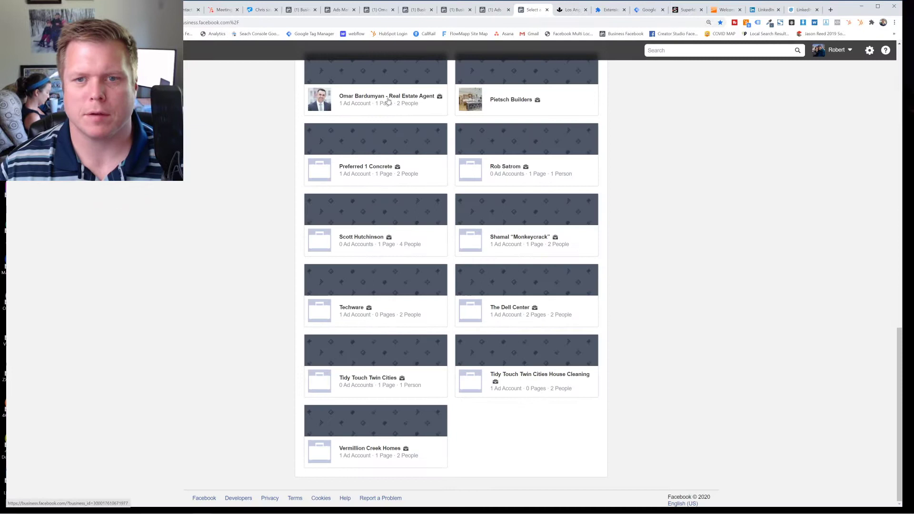
Browse the account's managed businesses on the Select Business page
{"action": "left_click", "coordinate": [841, 50]}
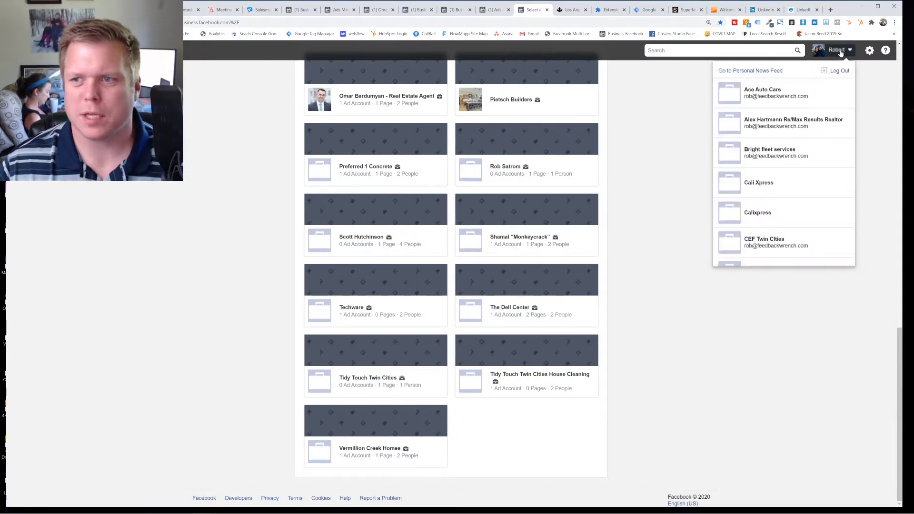
{"action": "left_click", "coordinate": [677, 150]}
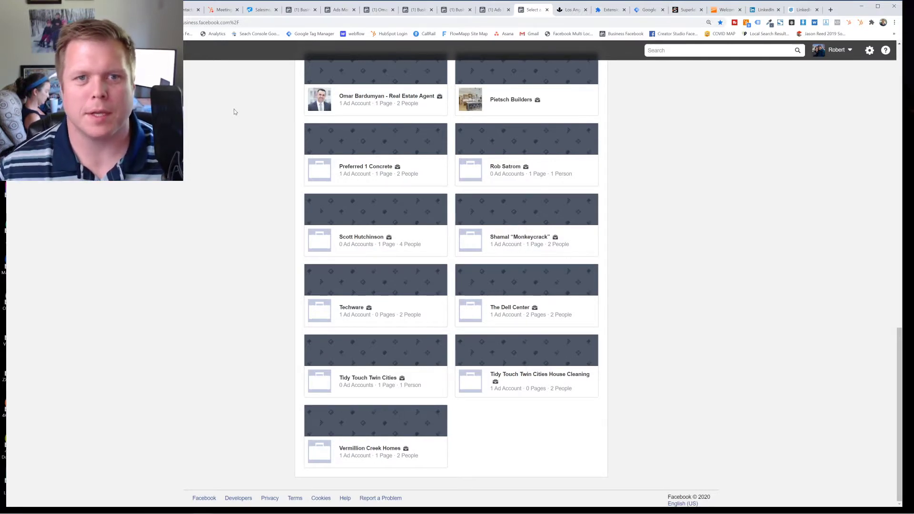
{"action": "scroll", "coordinate": [253, 133], "scroll_direction": "up", "scroll_amount": 20}
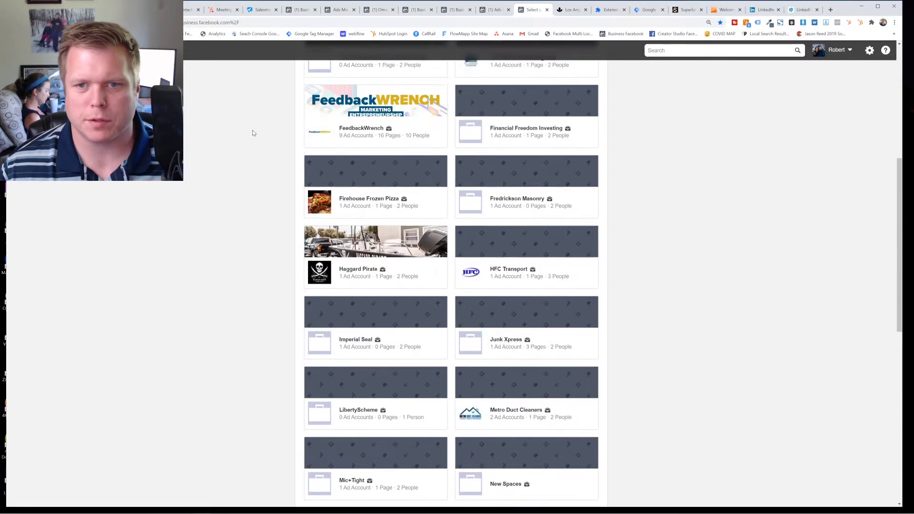
{"action": "scroll", "coordinate": [253, 132], "scroll_direction": "down", "scroll_amount": 20}
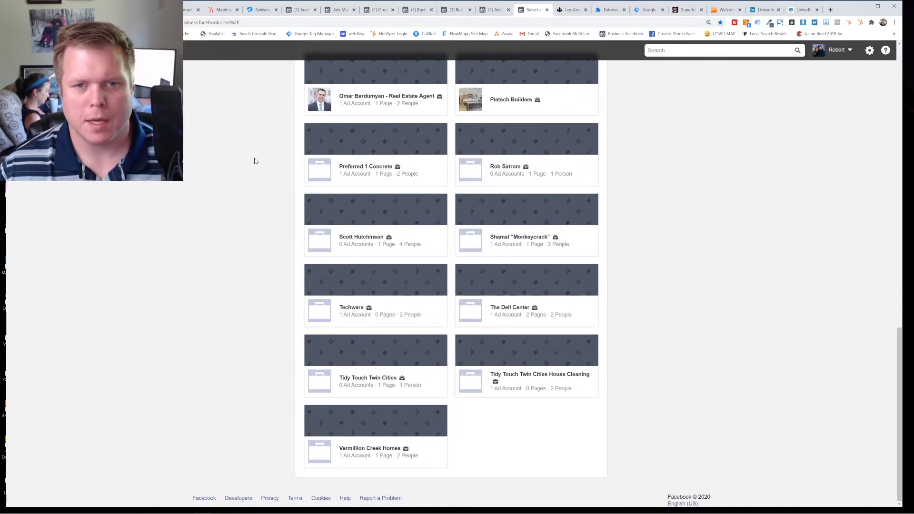
{"action": "scroll", "coordinate": [253, 159], "scroll_direction": "up", "scroll_amount": 1}
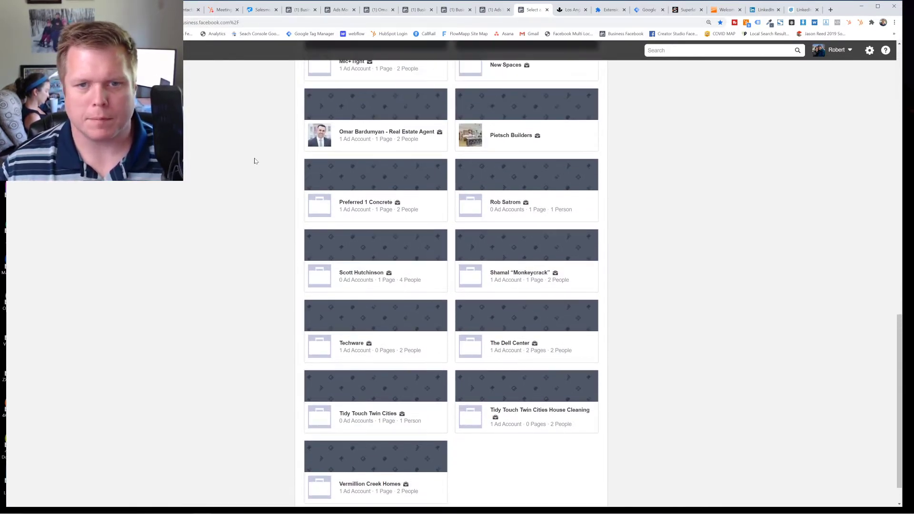
Open the real estate agent's business and select its pixel under Business Settings > Data Sources > Pixels
{"action": "left_click", "coordinate": [353, 133]}
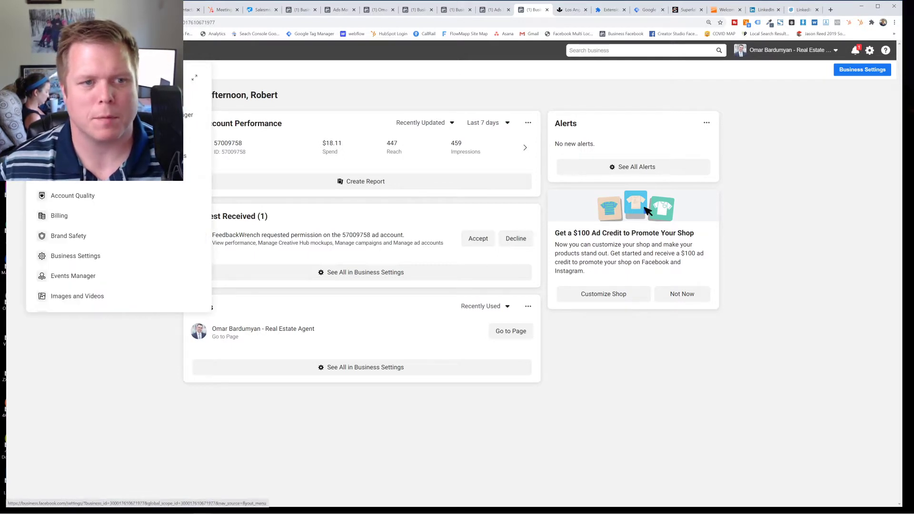
{"action": "left_click", "coordinate": [75, 256]}
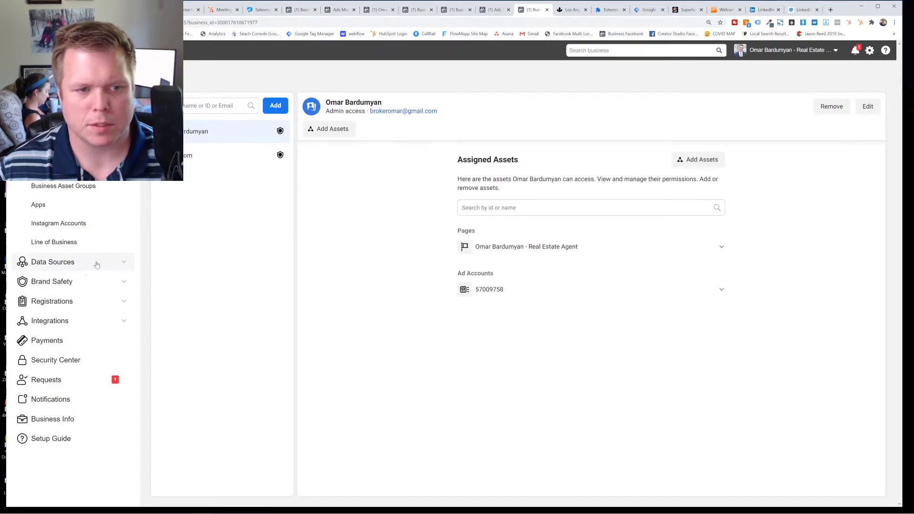
{"action": "left_click", "coordinate": [75, 263]}
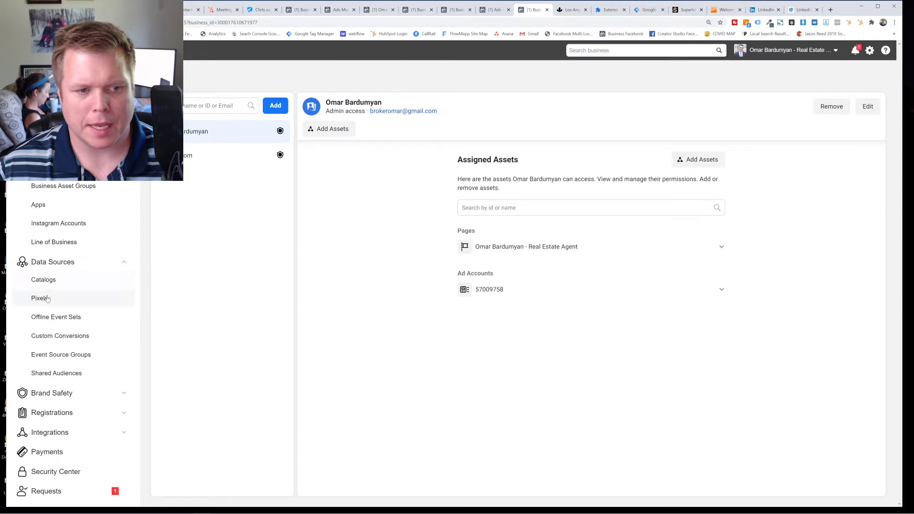
{"action": "left_click", "coordinate": [46, 299]}
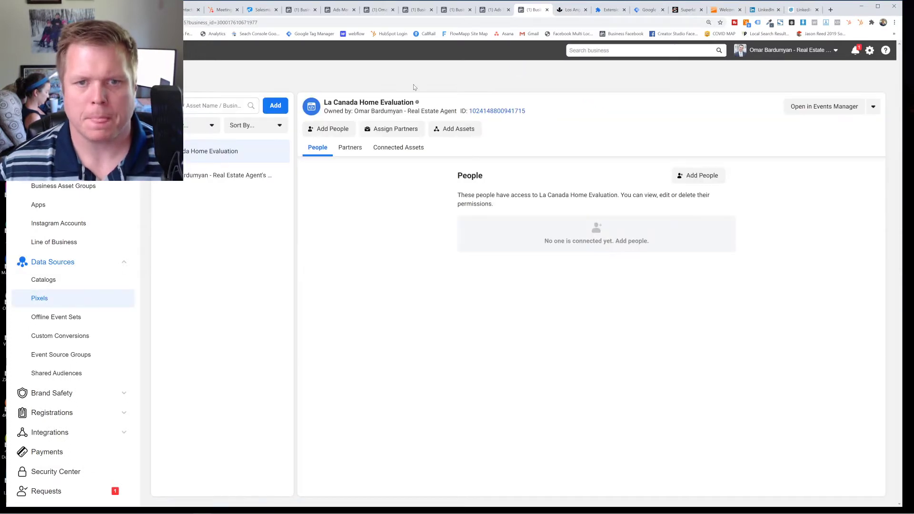
{"action": "left_click", "coordinate": [211, 178]}
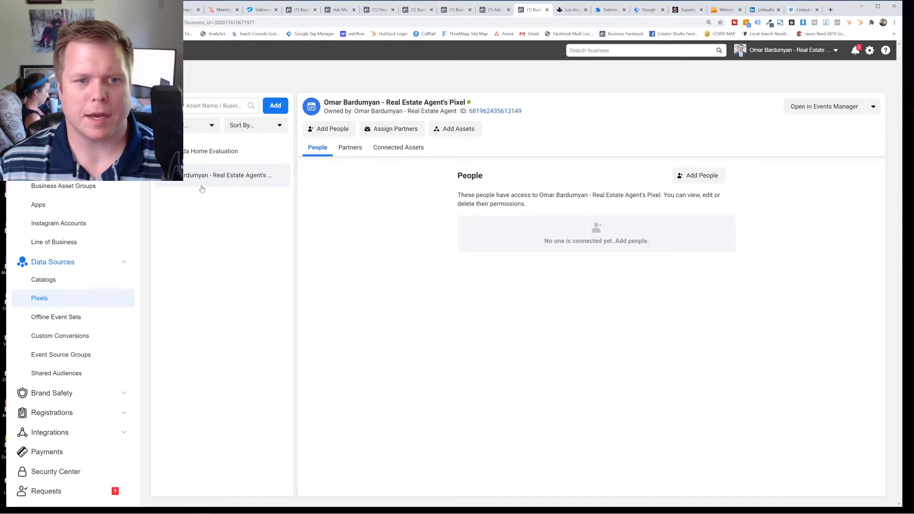
From the business's pixels page, go to the ad account's Audiences page
{"action": "left_click", "coordinate": [495, 10]}
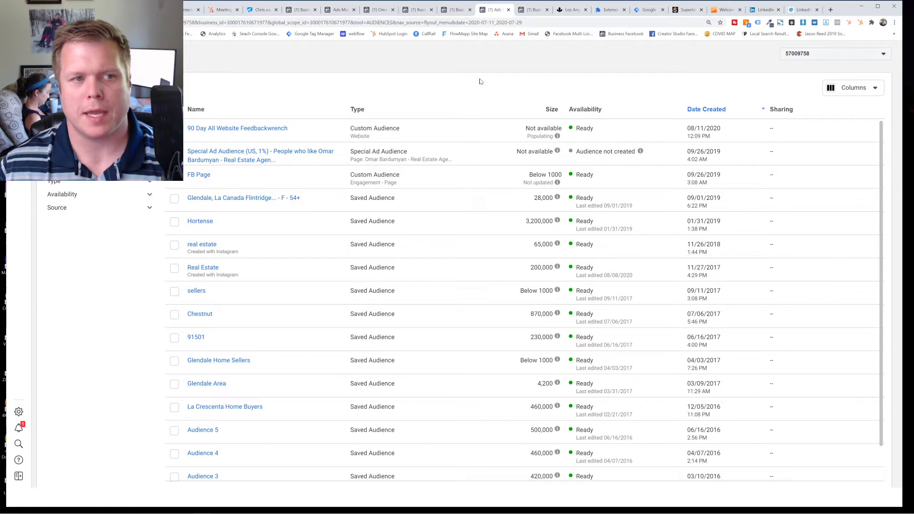
{"action": "left_click", "coordinate": [536, 10]}
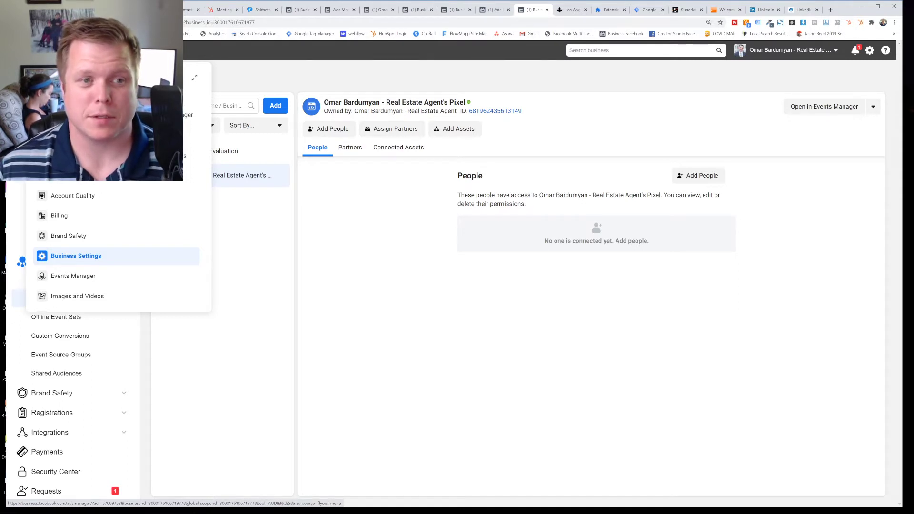
{"action": "left_click", "coordinate": [62, 176]}
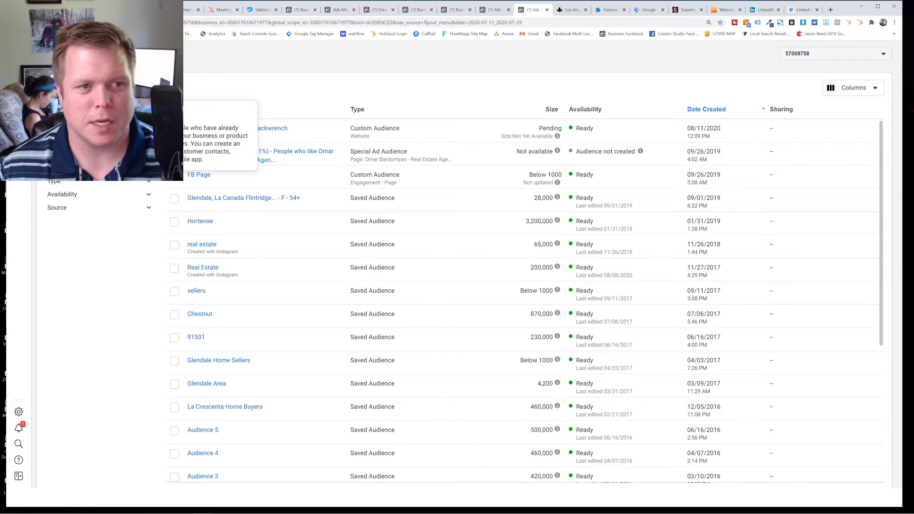
Start a Website Custom Audience, keeping La Canada Home Evaluation as the pixel source
{"action": "left_click", "coordinate": [152, 112]}
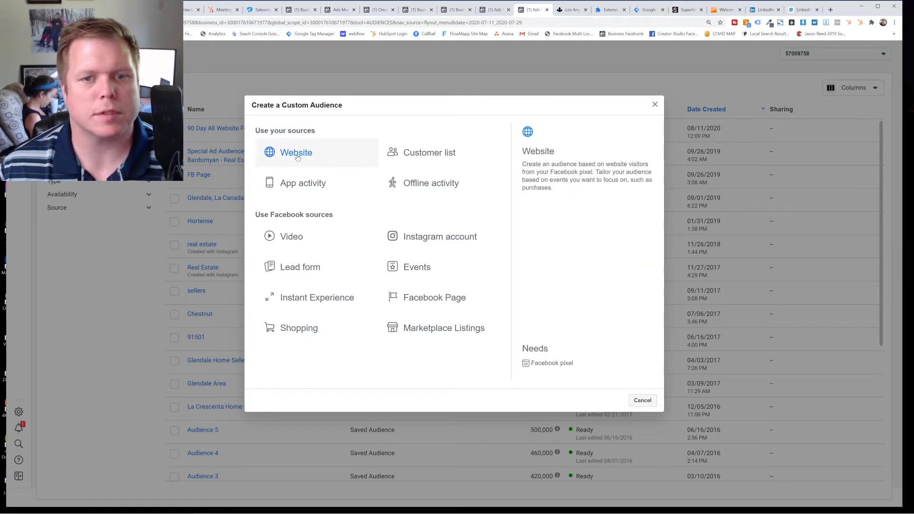
{"action": "left_click", "coordinate": [297, 153]}
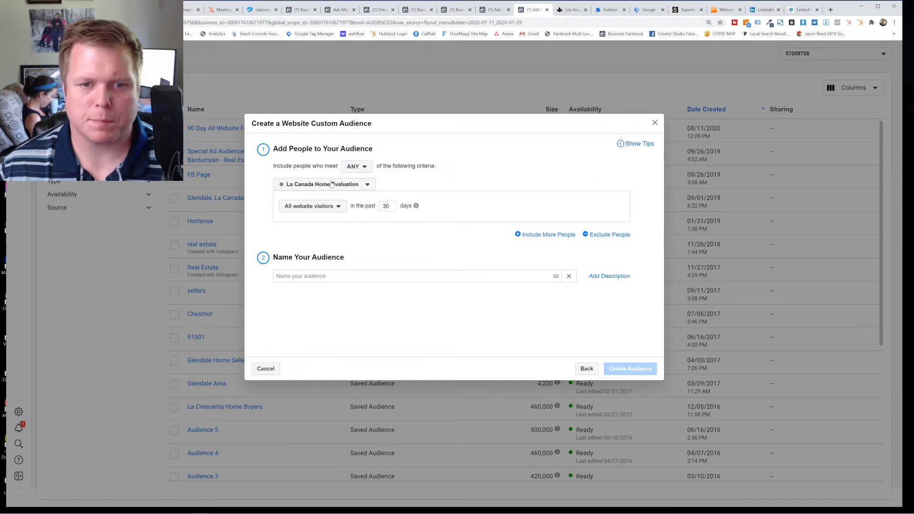
{"action": "left_click_drag", "start_coordinate": [283, 147], "coordinate": [445, 169]}
{"action": "left_click", "coordinate": [459, 187]}
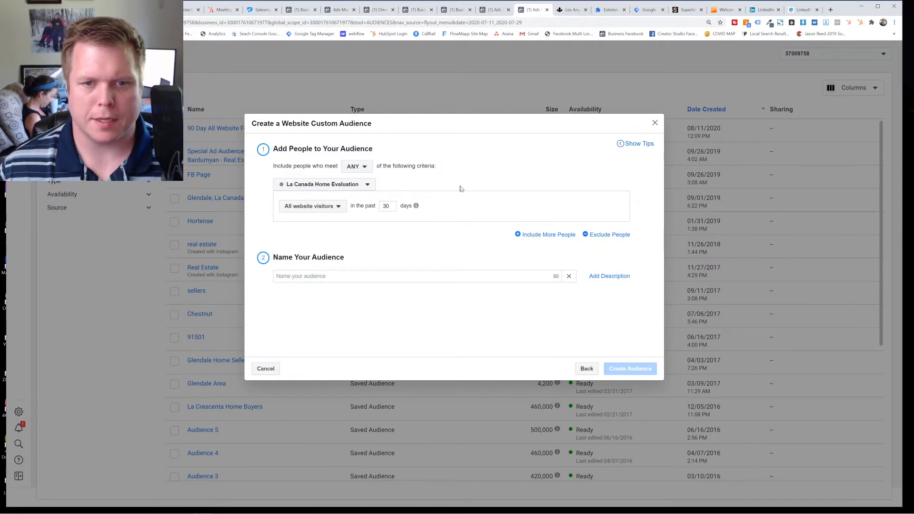
{"action": "left_click", "coordinate": [303, 186]}
{"action": "left_click", "coordinate": [304, 186]}
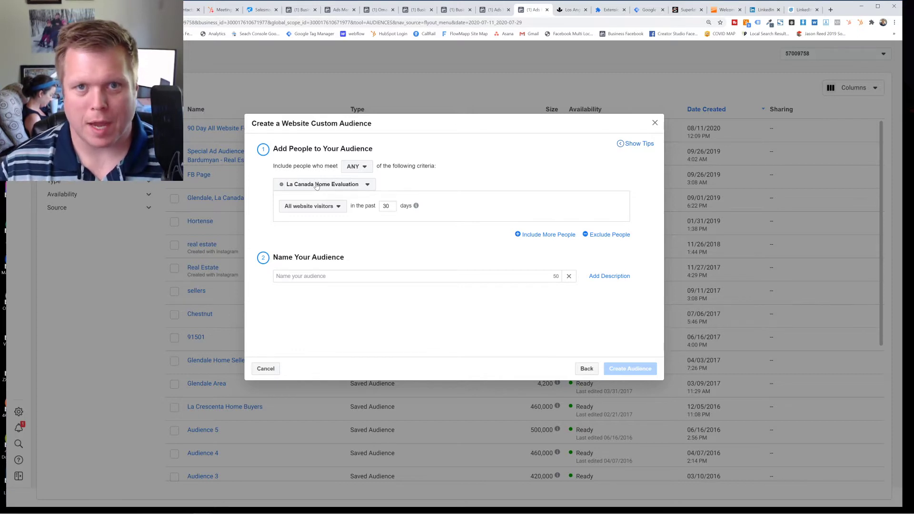
Check the ad set editor and audiences tabs, then open a new Chrome tab on Google
{"action": "left_click", "coordinate": [343, 10]}
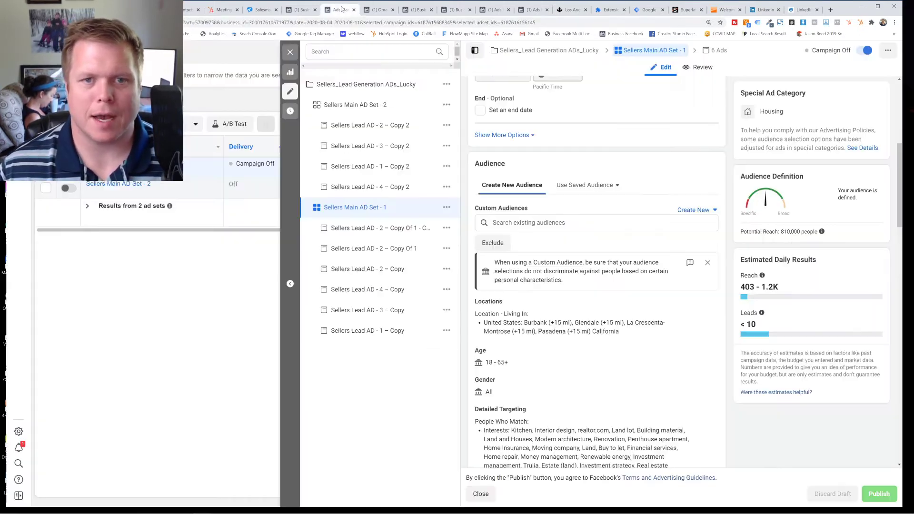
{"action": "left_click", "coordinate": [498, 12]}
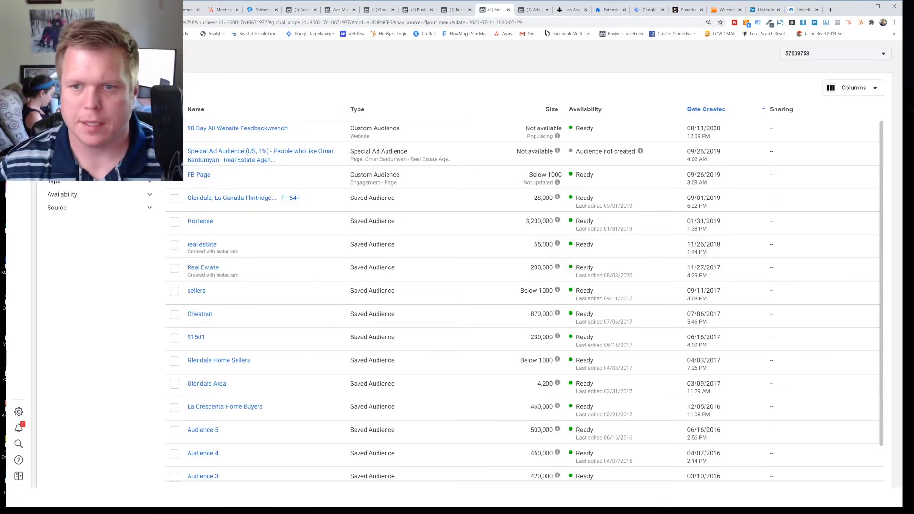
{"action": "left_click", "coordinate": [529, 10]}
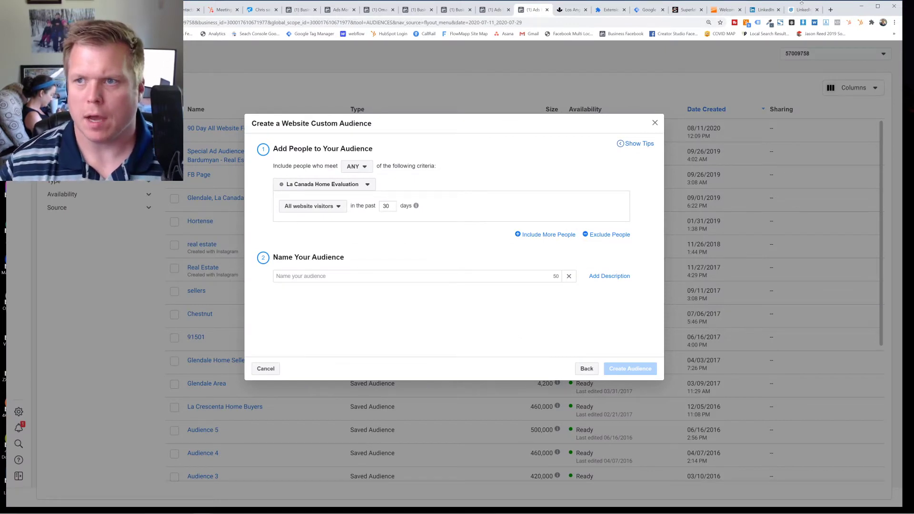
{"action": "left_click", "coordinate": [831, 10]}
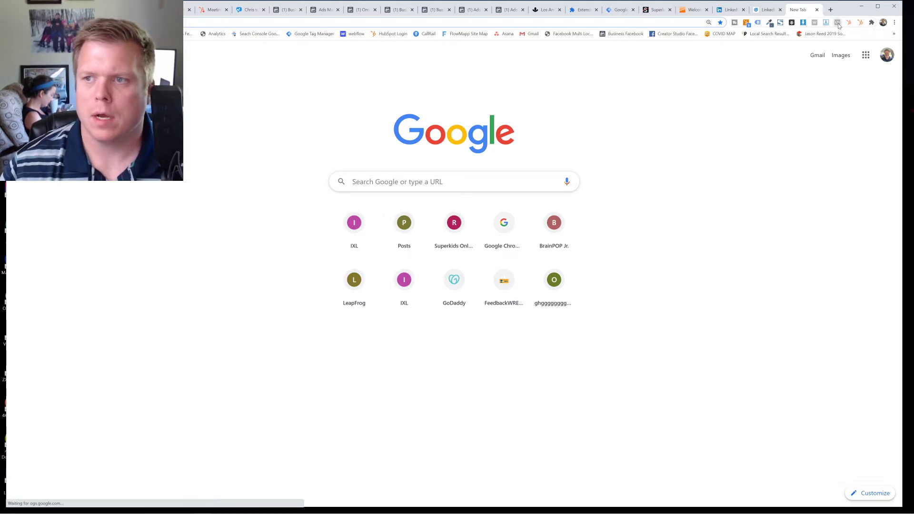
Use Pixel Helper to confirm the agent's pixel fires PageView on the real-estate site
{"action": "left_click", "coordinate": [837, 23]}
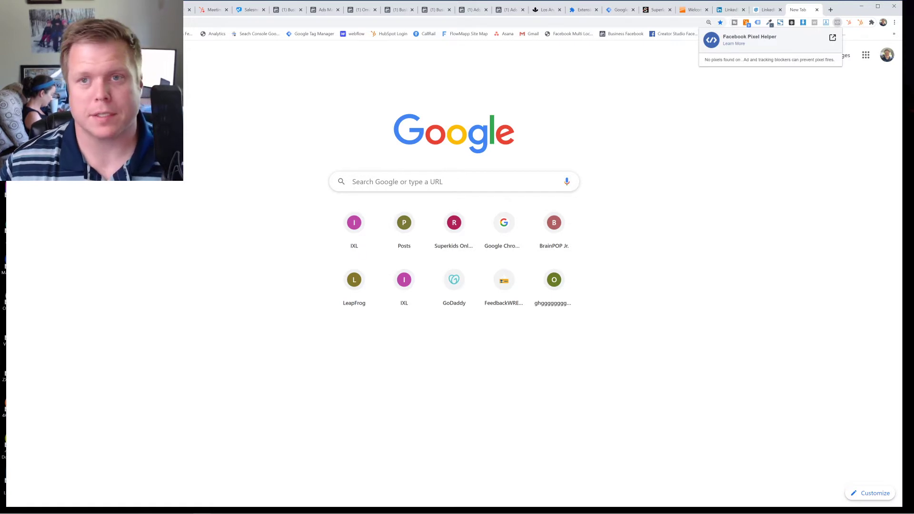
{"action": "left_click", "coordinate": [547, 13]}
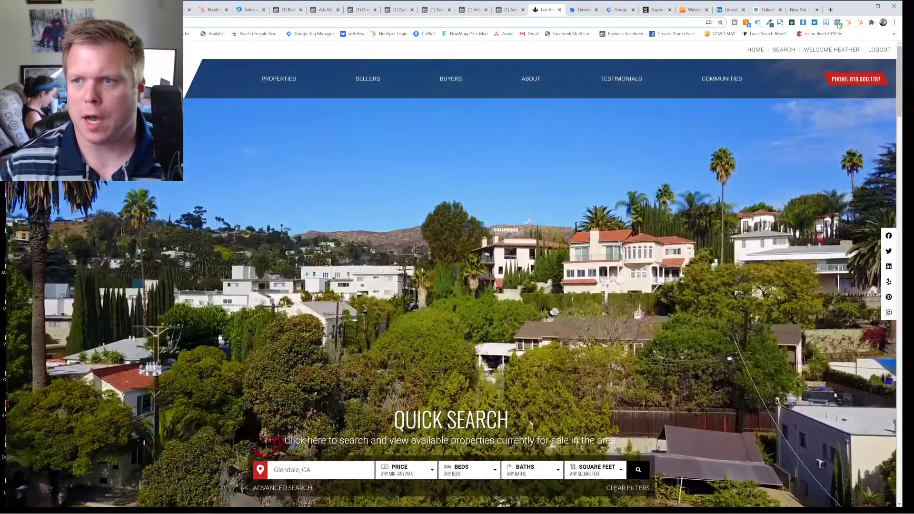
{"action": "left_click", "coordinate": [837, 22]}
{"action": "left_click", "coordinate": [836, 33]}
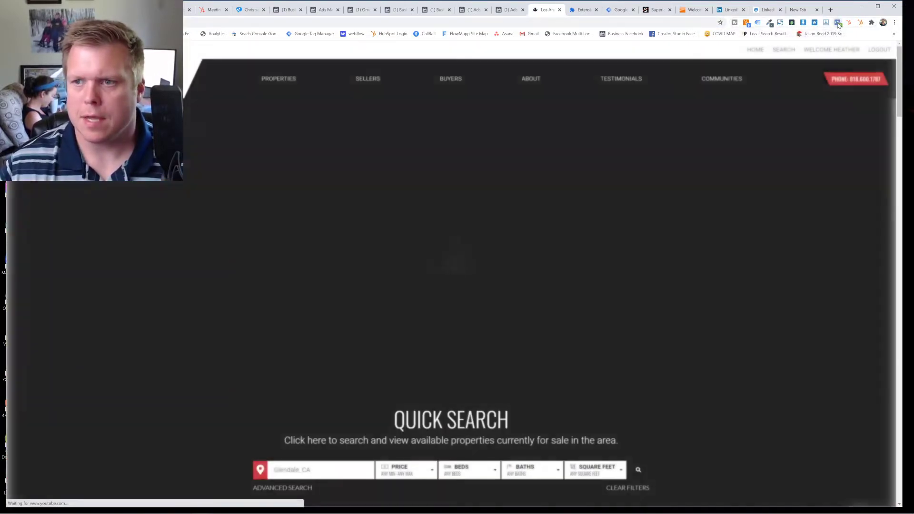
{"action": "left_click", "coordinate": [838, 22]}
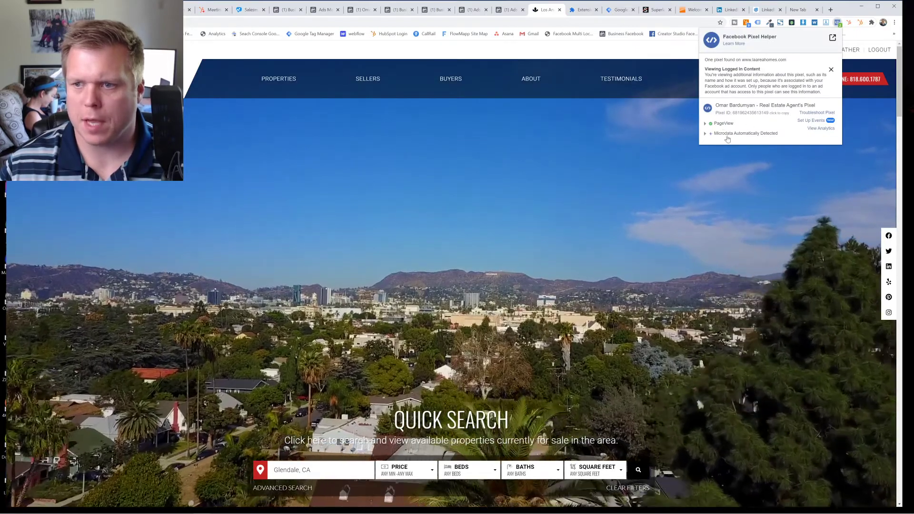
{"action": "left_click", "coordinate": [643, 201]}
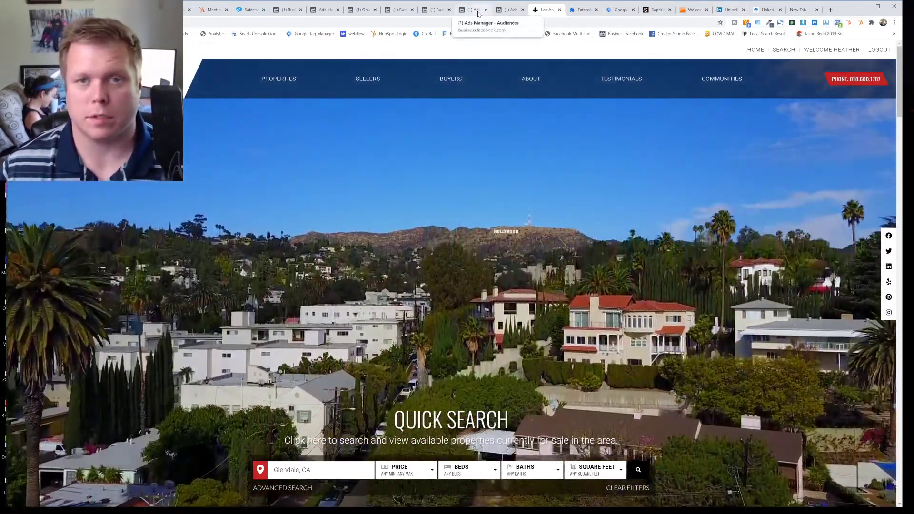
{"action": "left_click", "coordinate": [479, 14]}
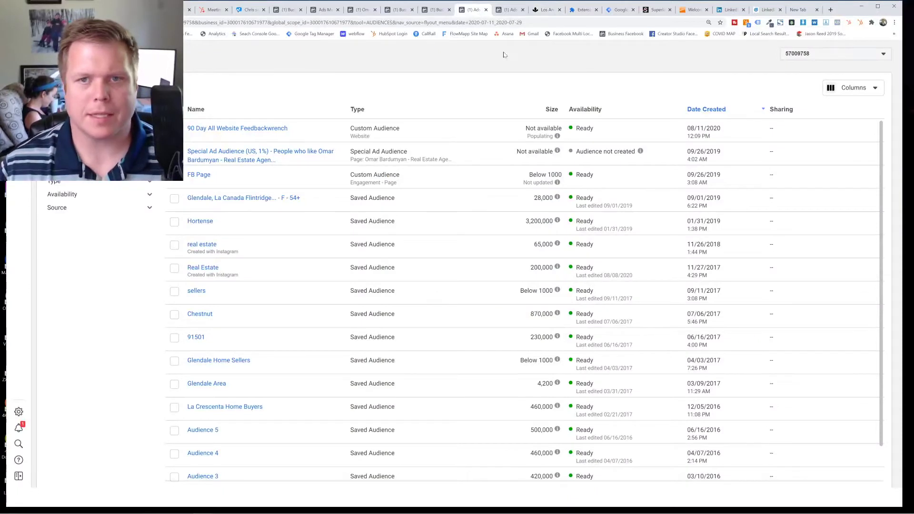
Review both pixels in the custom audience's pixel dropdown, keeping La Canada Home Evaluation
{"action": "left_click", "coordinate": [503, 11]}
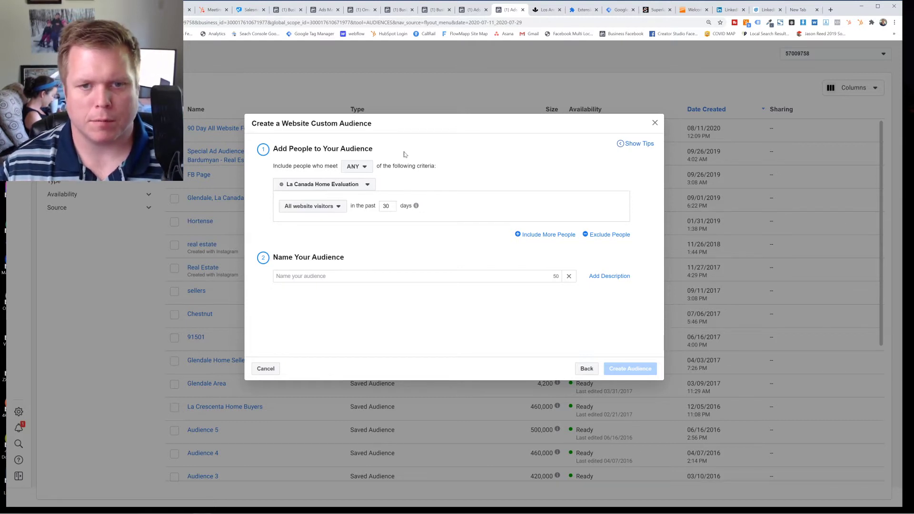
{"action": "left_click", "coordinate": [319, 185]}
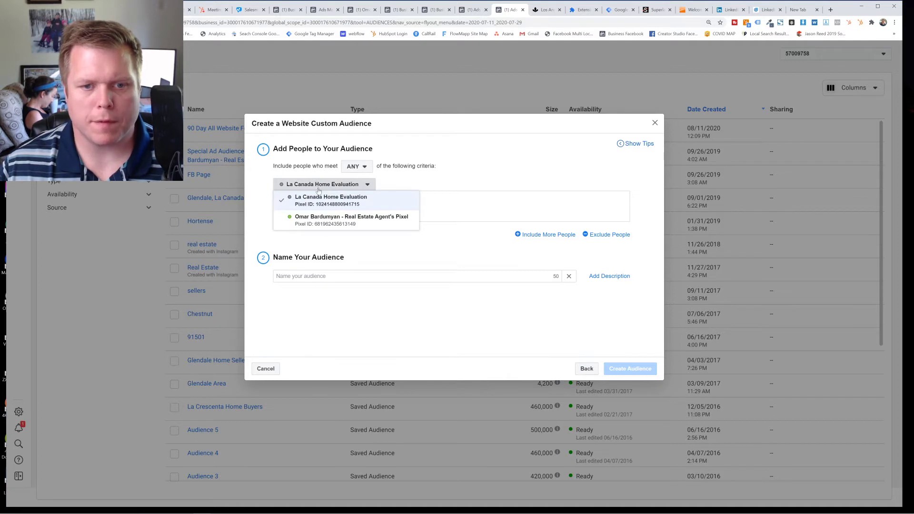
{"action": "left_click", "coordinate": [381, 129]}
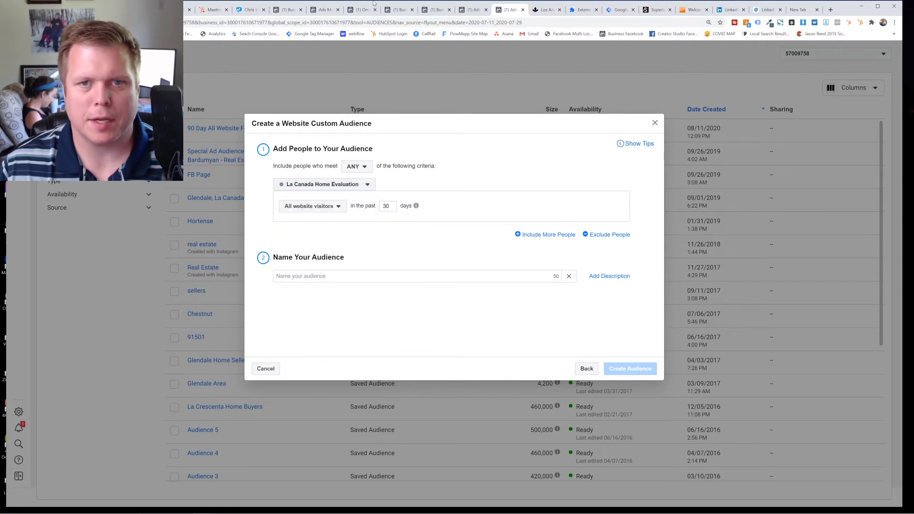
{"action": "left_click", "coordinate": [435, 10]}
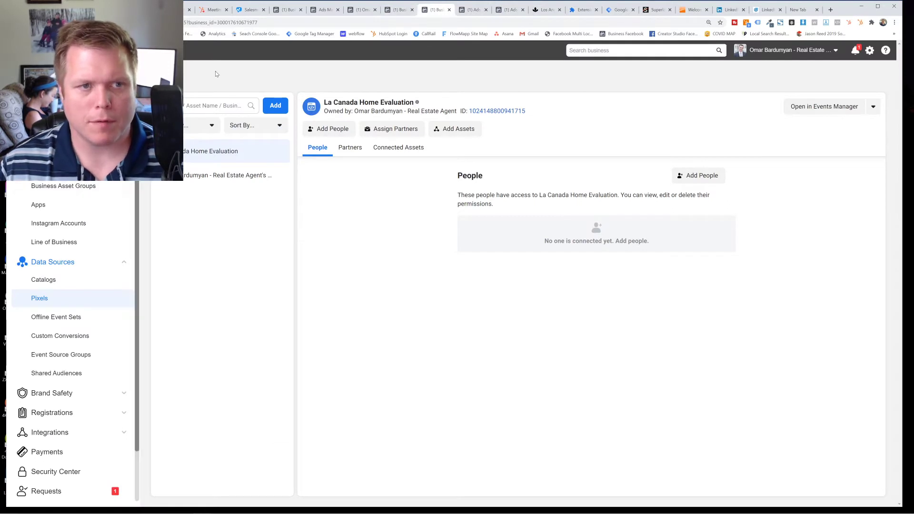
{"action": "mouse_move", "coordinate": [213, 232]}
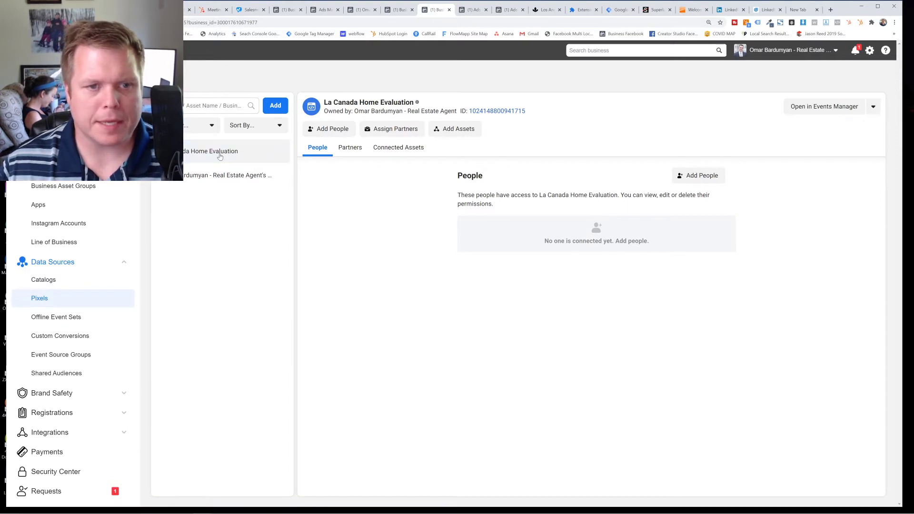
{"action": "left_click", "coordinate": [217, 175]}
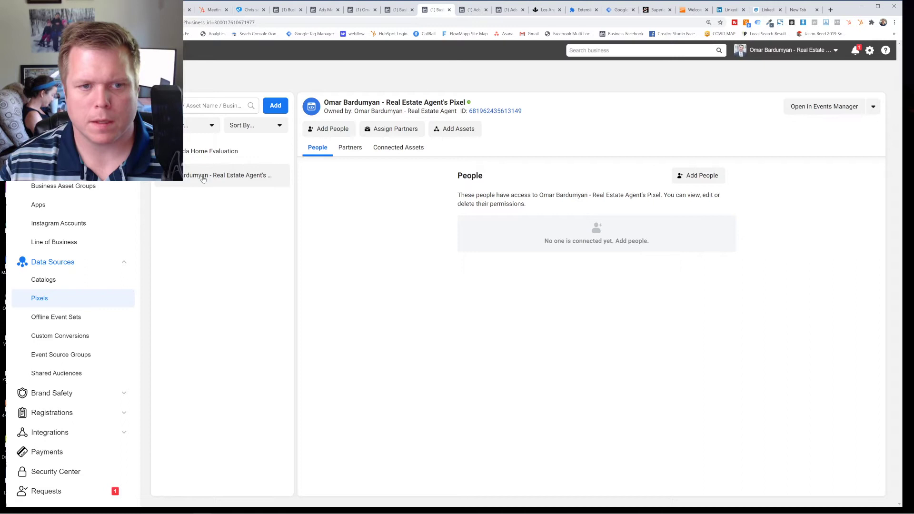
{"action": "left_click", "coordinate": [403, 148]}
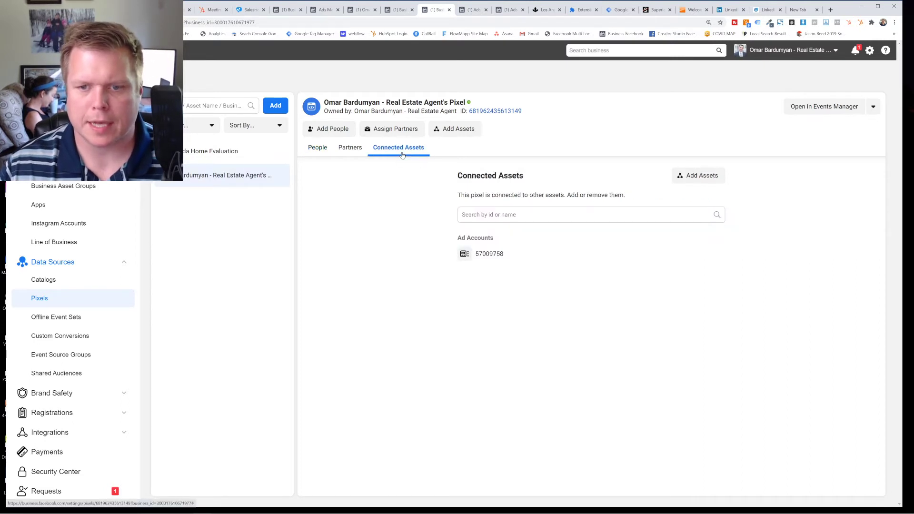
{"action": "left_click", "coordinate": [490, 260]}
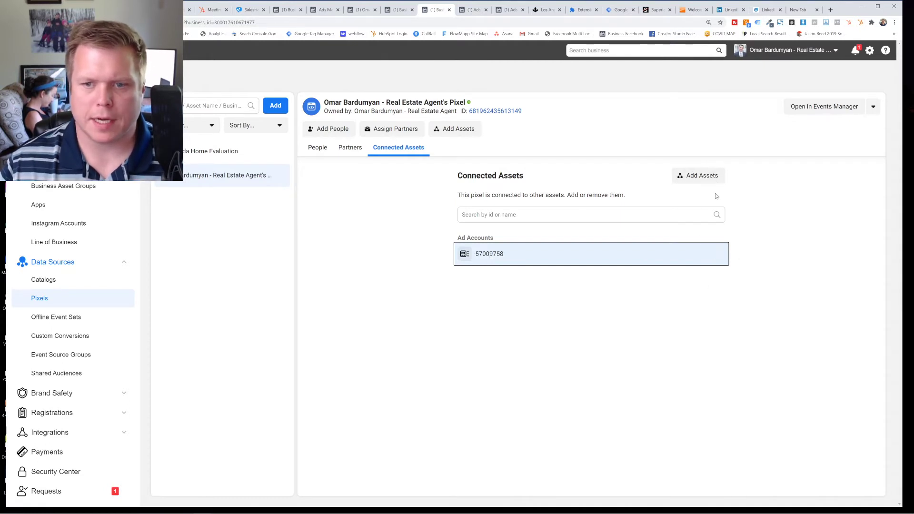
{"action": "left_click", "coordinate": [698, 175]}
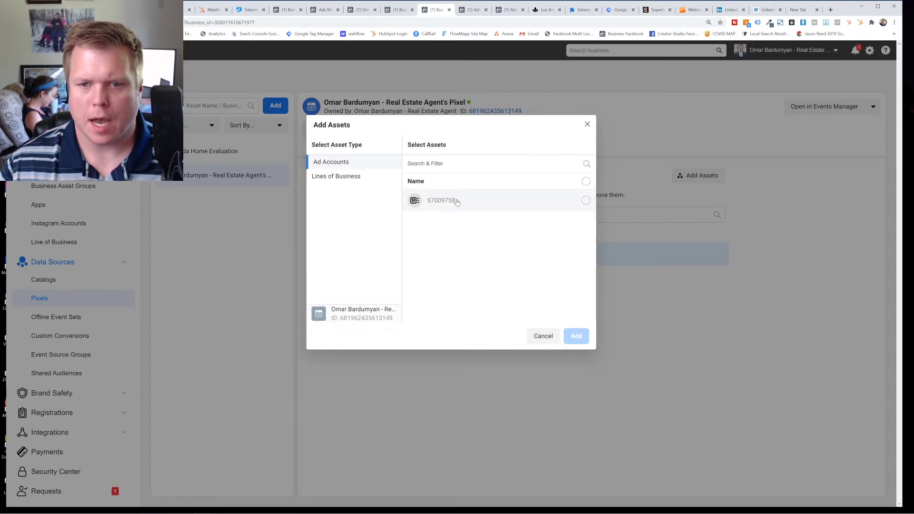
{"action": "left_click", "coordinate": [456, 201]}
{"action": "left_click", "coordinate": [577, 337]}
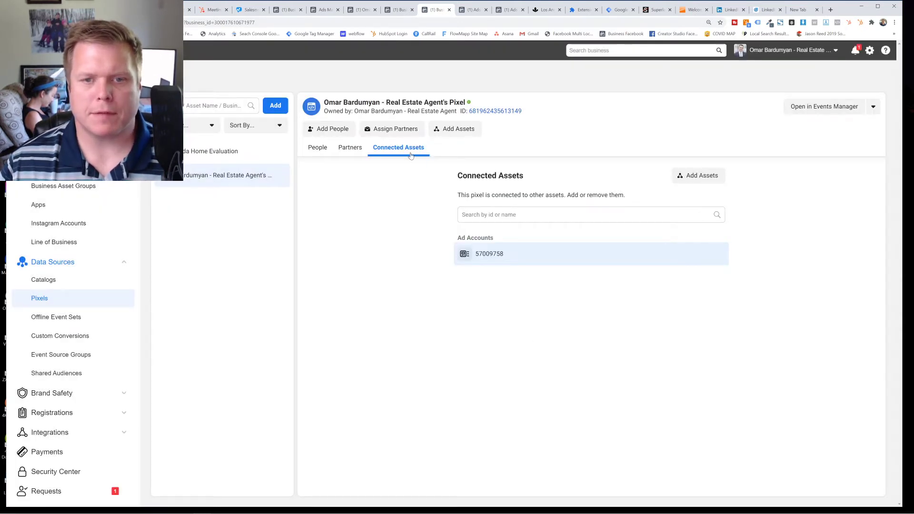
Verify La Canada Home Evaluation is connected to the same ad account, then reselect the agent's pixel
{"action": "left_click", "coordinate": [210, 151]}
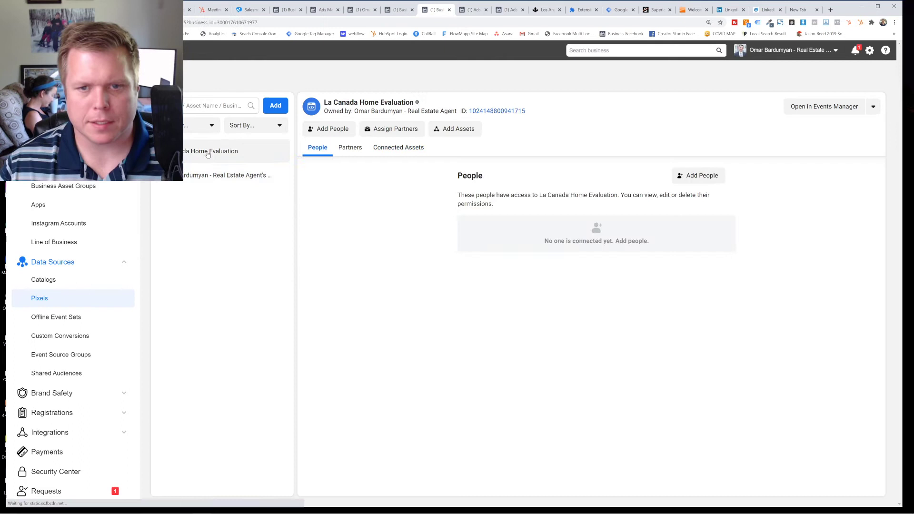
{"action": "left_click", "coordinate": [395, 149]}
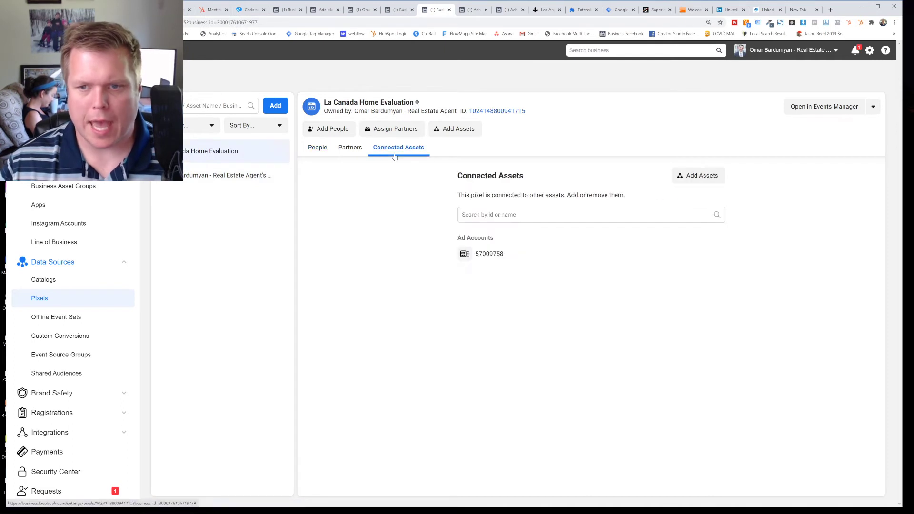
{"action": "left_click", "coordinate": [317, 148]}
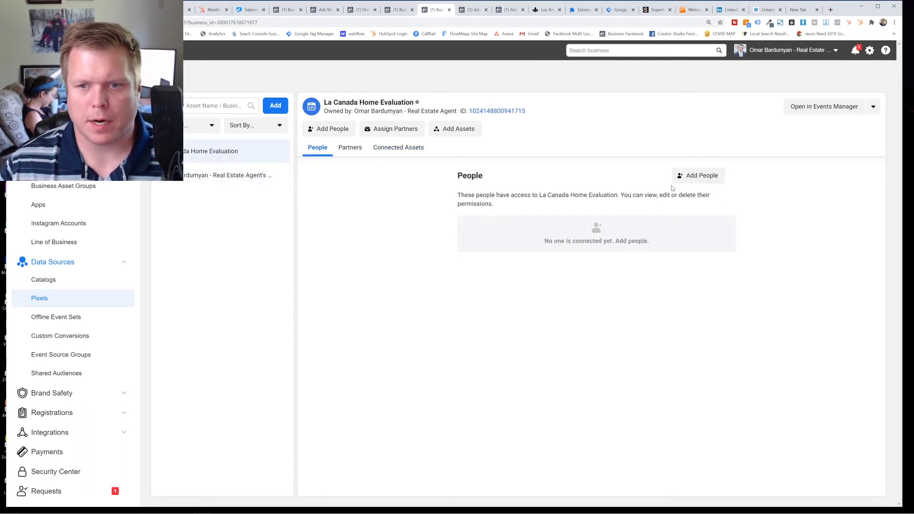
{"action": "left_click", "coordinate": [228, 176]}
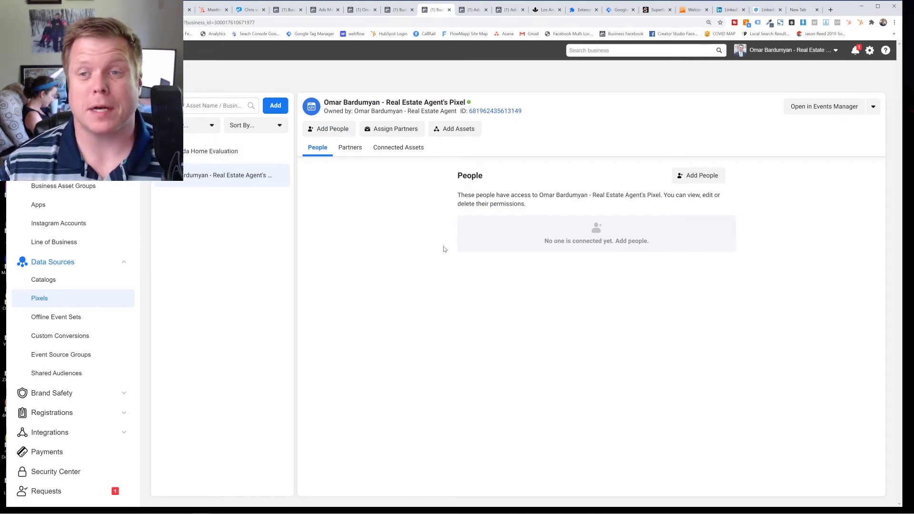
{"action": "left_click", "coordinate": [475, 10]}
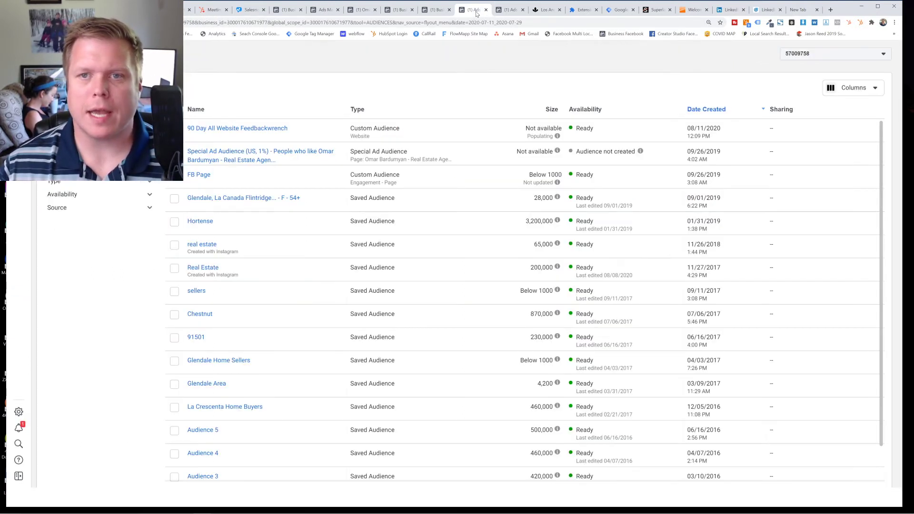
{"action": "left_click", "coordinate": [512, 10]}
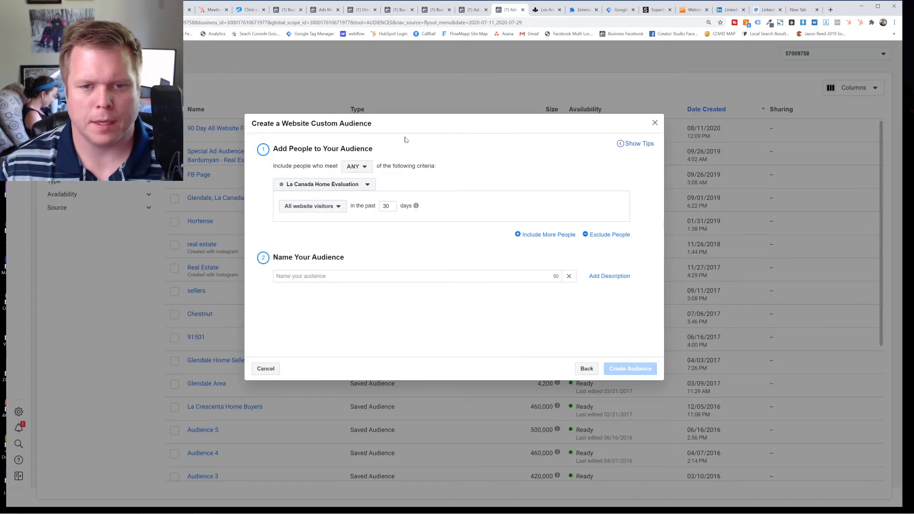
{"action": "left_click", "coordinate": [334, 184]}
{"action": "left_click", "coordinate": [321, 218]}
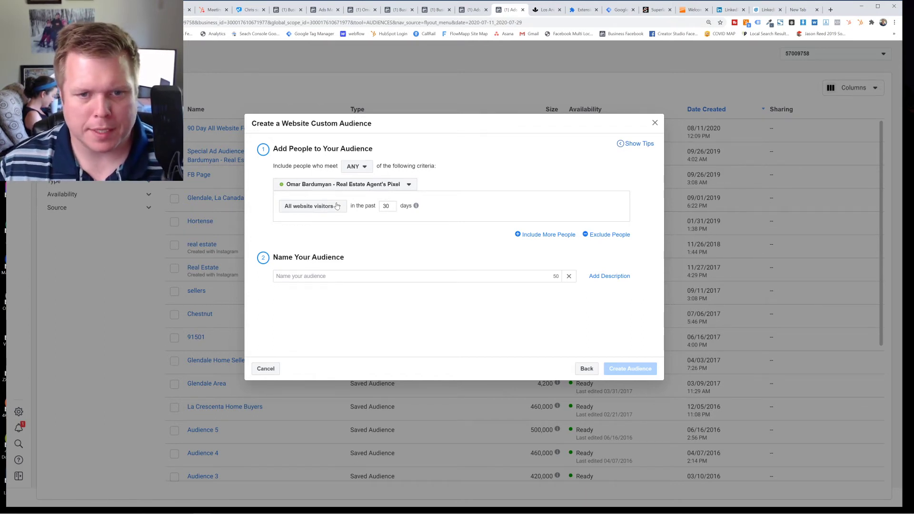
{"action": "left_click", "coordinate": [336, 205]}
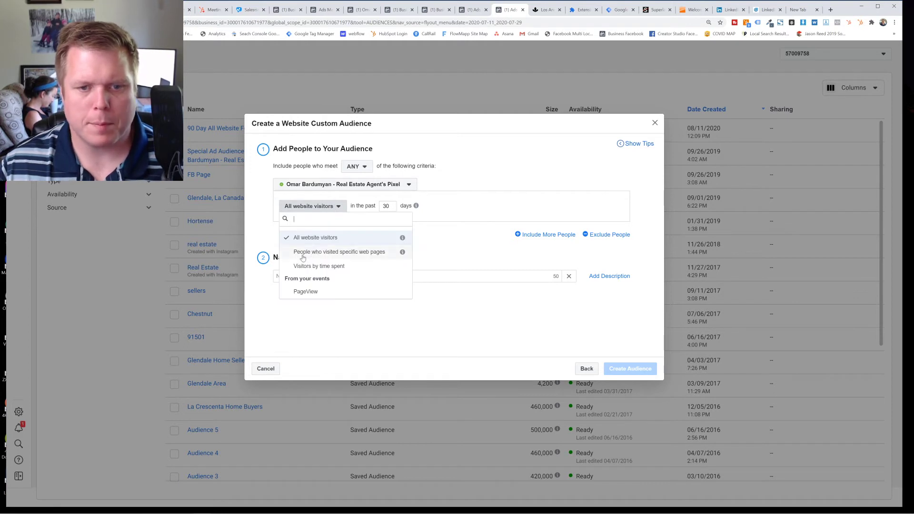
{"action": "left_click", "coordinate": [303, 256]}
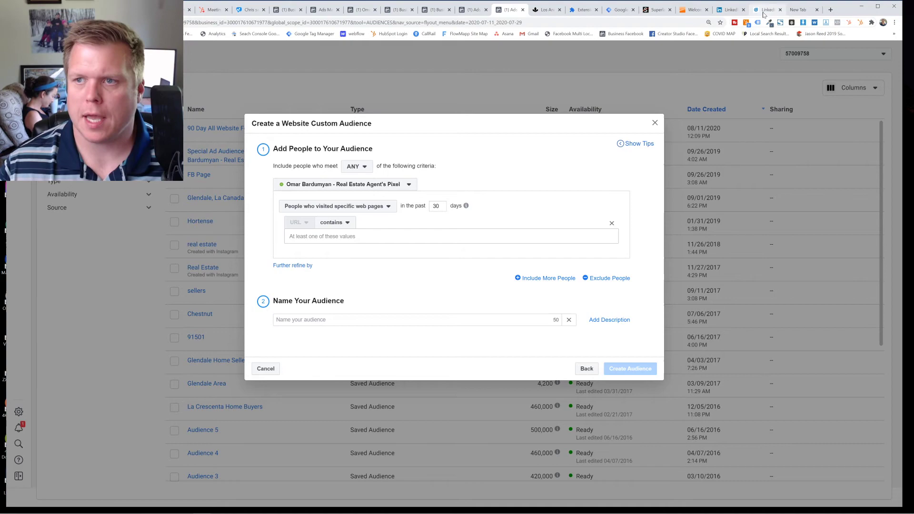
Review the 30-day retention value and its info tooltip in the custom audience dialog
{"action": "left_click", "coordinate": [545, 9]}
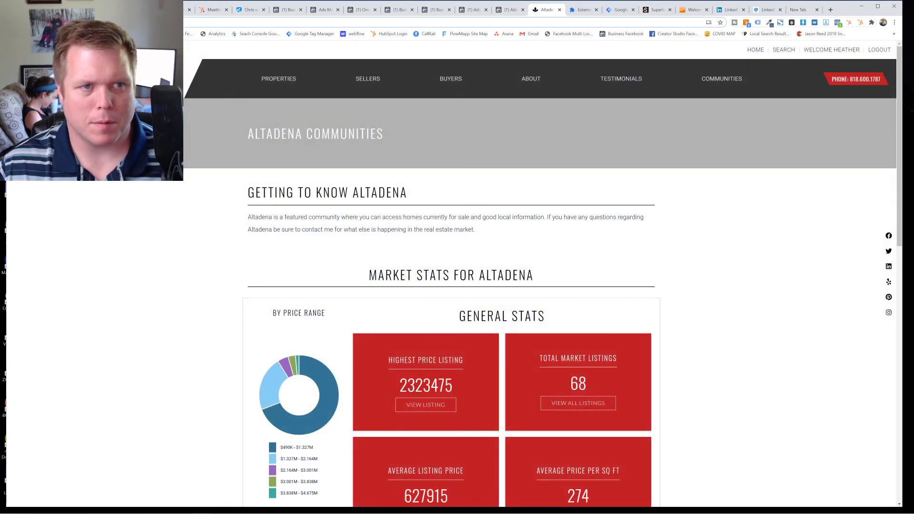
{"action": "left_click", "coordinate": [512, 12]}
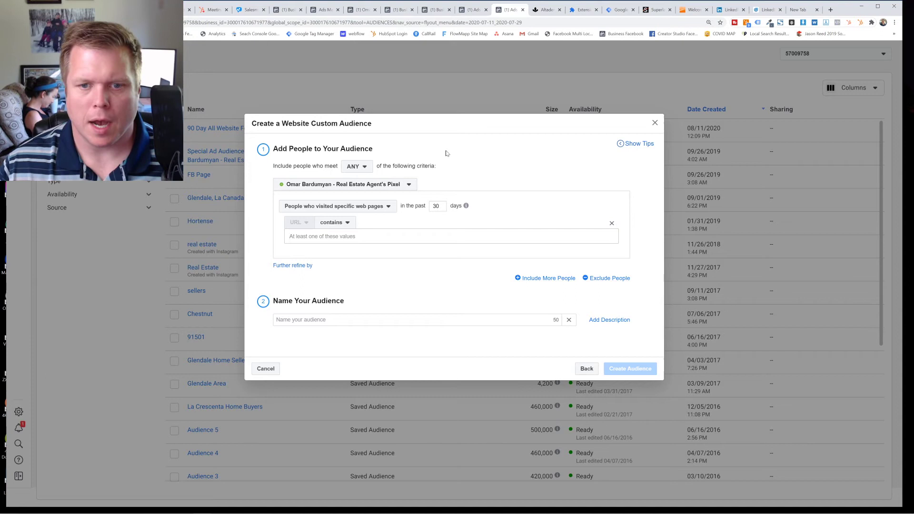
{"action": "double_click", "coordinate": [436, 205]}
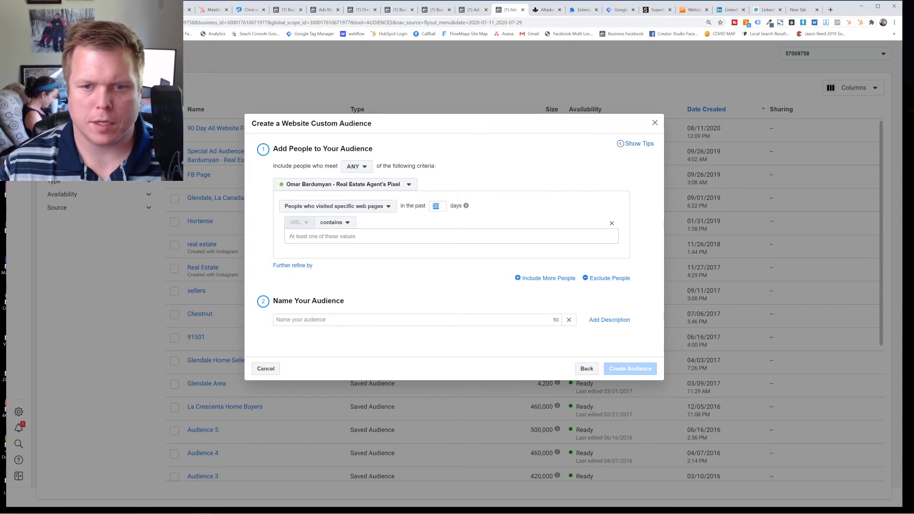
{"action": "left_click", "coordinate": [467, 205]}
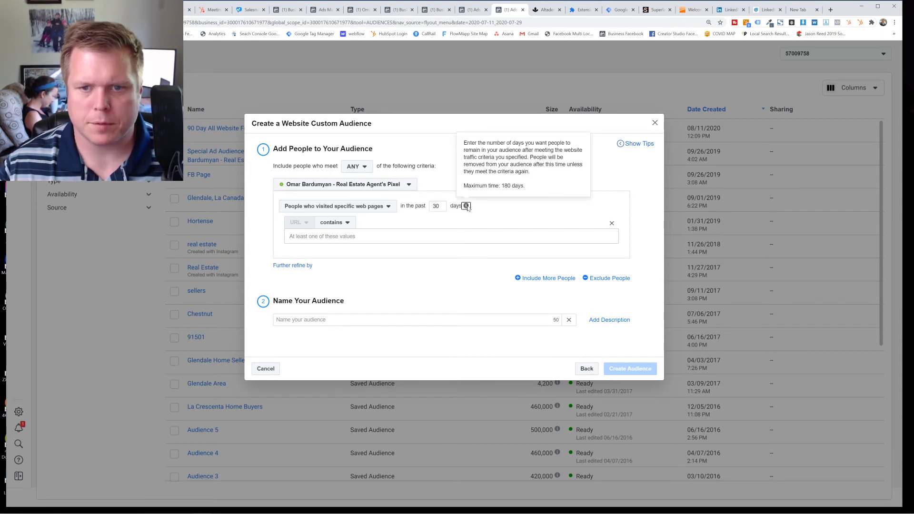
{"action": "double_click", "coordinate": [436, 206]}
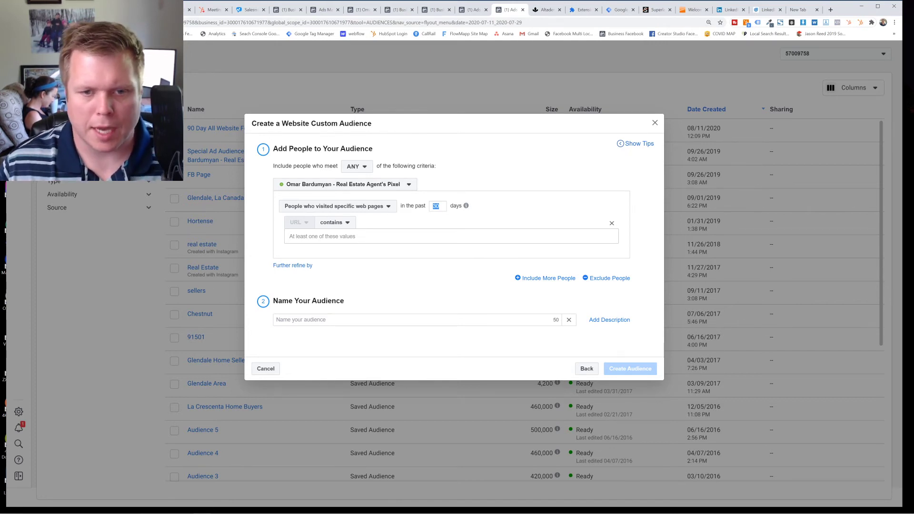
Include all website visitors with 180-day retention, name it '180 Day All Website Audience fdb', and create it
{"action": "left_click", "coordinate": [341, 209]}
{"action": "left_click", "coordinate": [332, 238]}
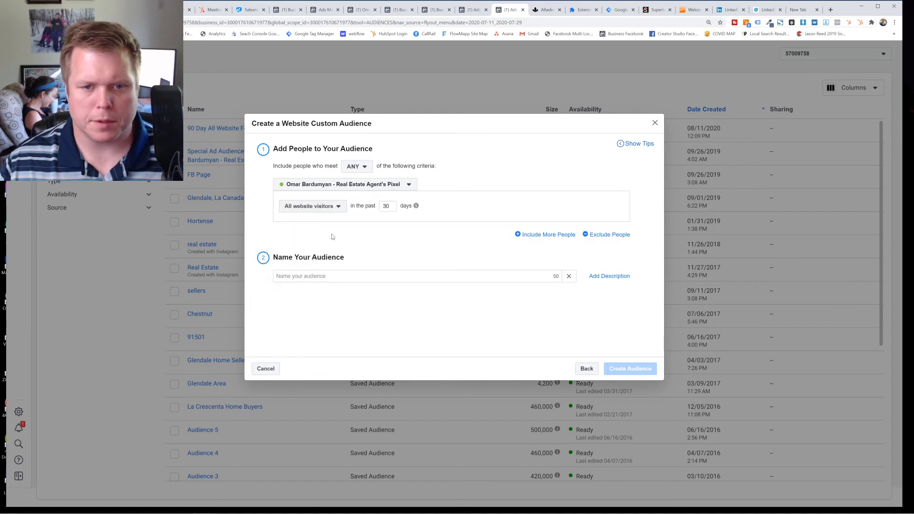
{"action": "double_click", "coordinate": [386, 206]}
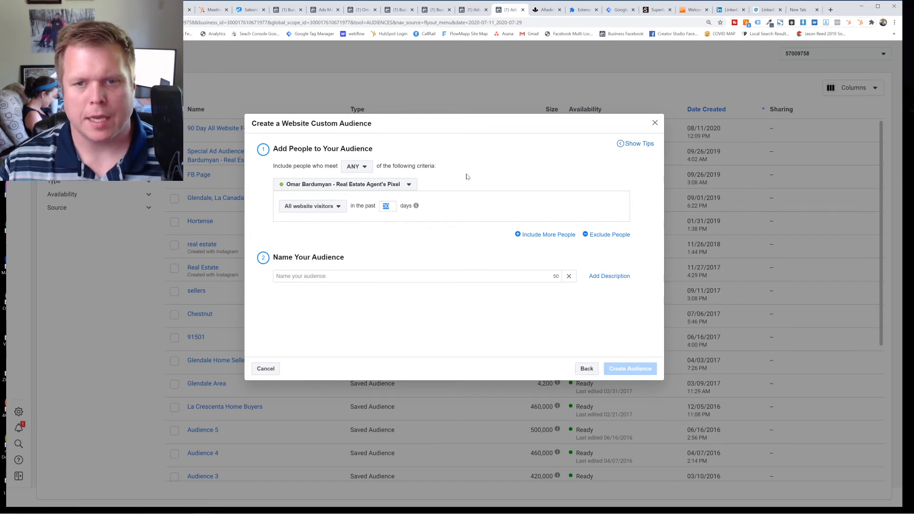
{"action": "left_click", "coordinate": [346, 276]}
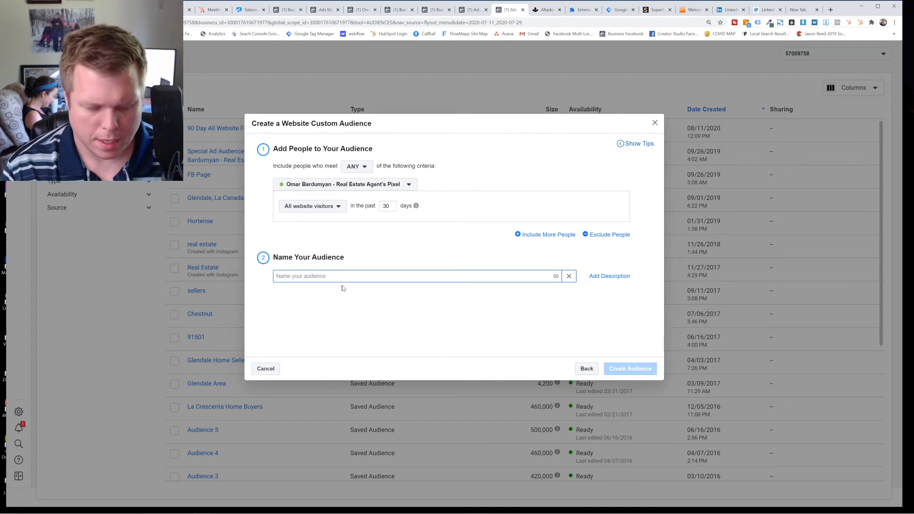
{"action": "type", "text": "180 Day All Website Audience"}
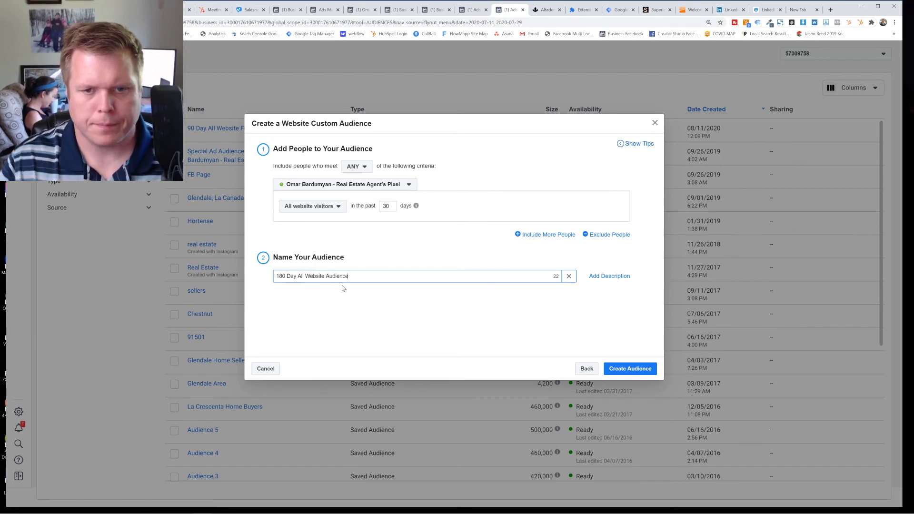
{"action": "double_click", "coordinate": [386, 206]}
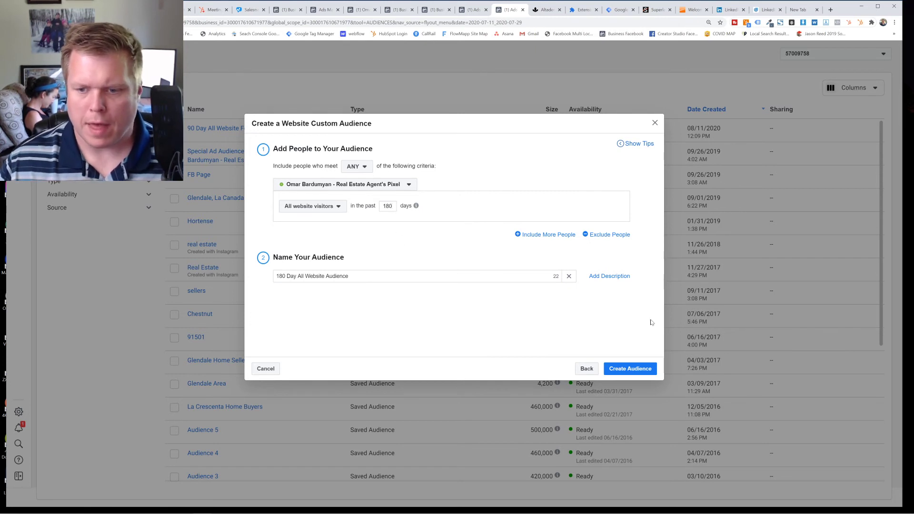
{"action": "left_click", "coordinate": [393, 277]}
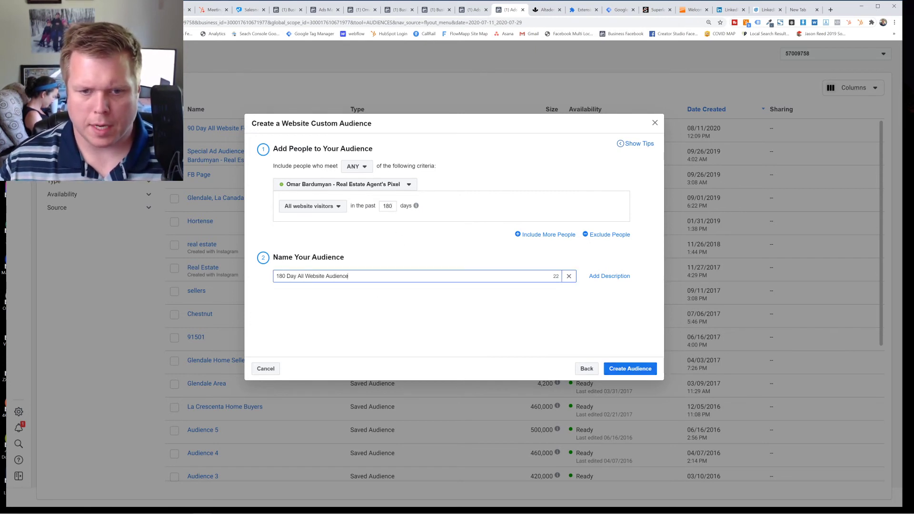
{"action": "type", "text": "fdb"}
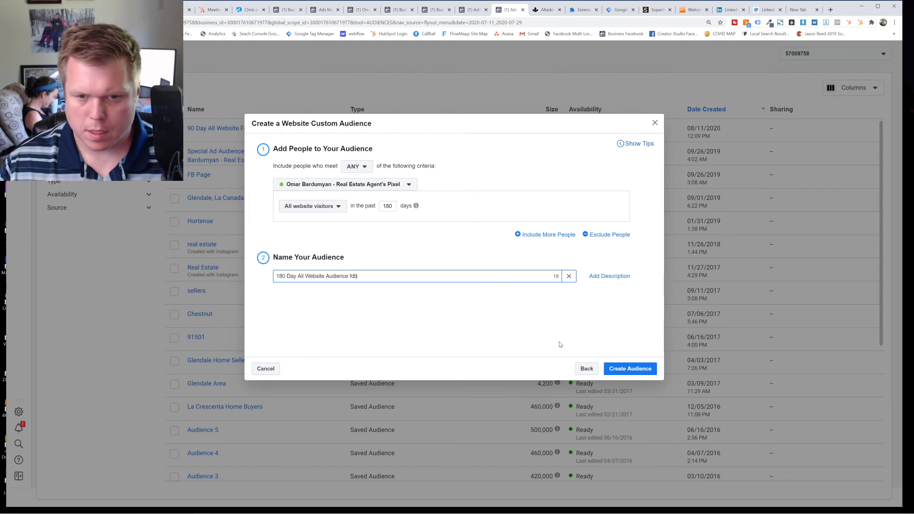
{"action": "left_click", "coordinate": [632, 370]}
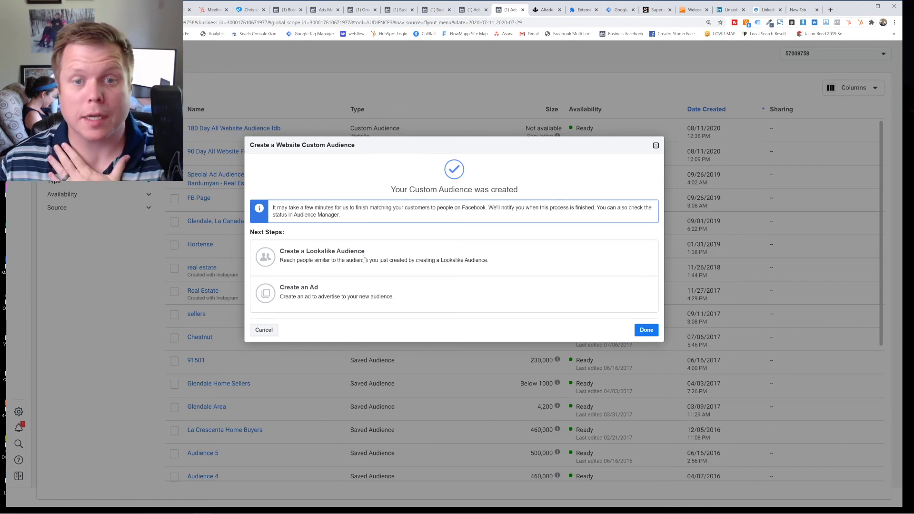
Dismiss the confirmation and check the rules of the new audience at the top of the list
{"action": "left_click", "coordinate": [646, 330]}
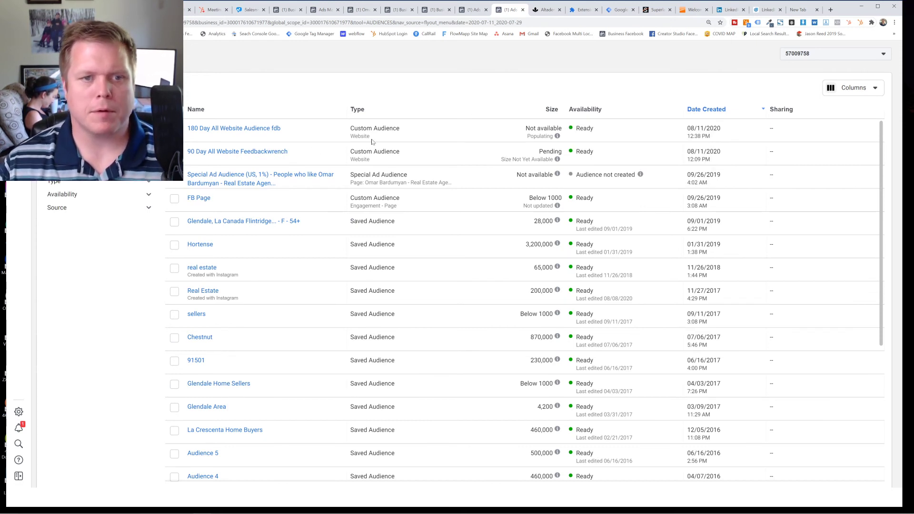
{"action": "mouse_move", "coordinate": [263, 134]}
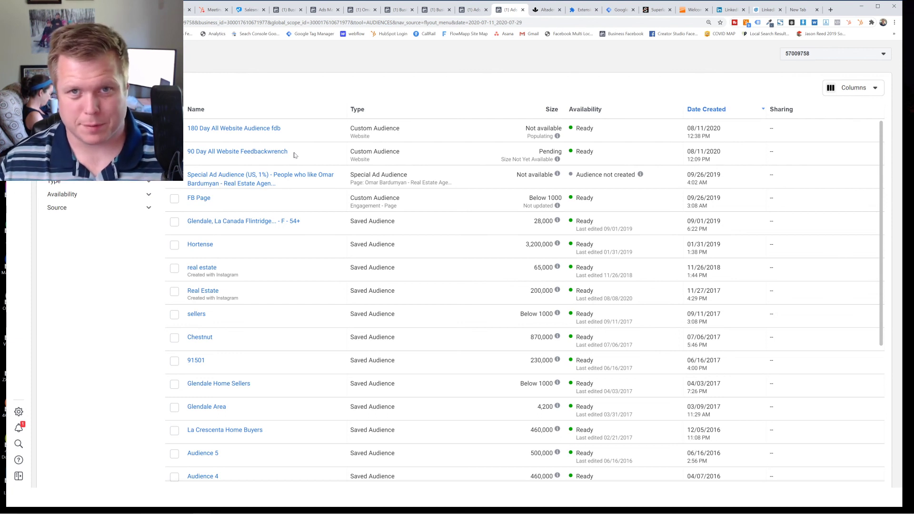
Sort audiences by name, then view the pixel's connected assets showing the linked ad account
{"action": "left_click", "coordinate": [324, 106]}
{"action": "left_click", "coordinate": [400, 10]}
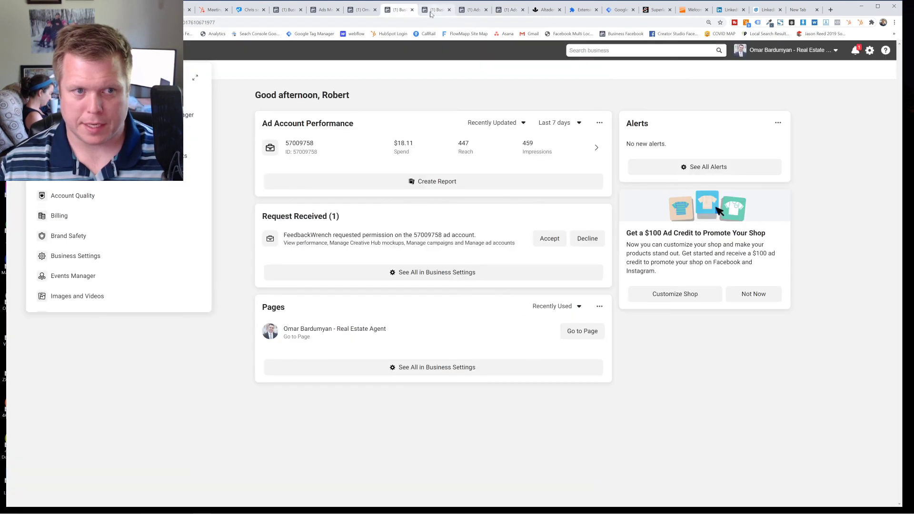
{"action": "left_click", "coordinate": [434, 10]}
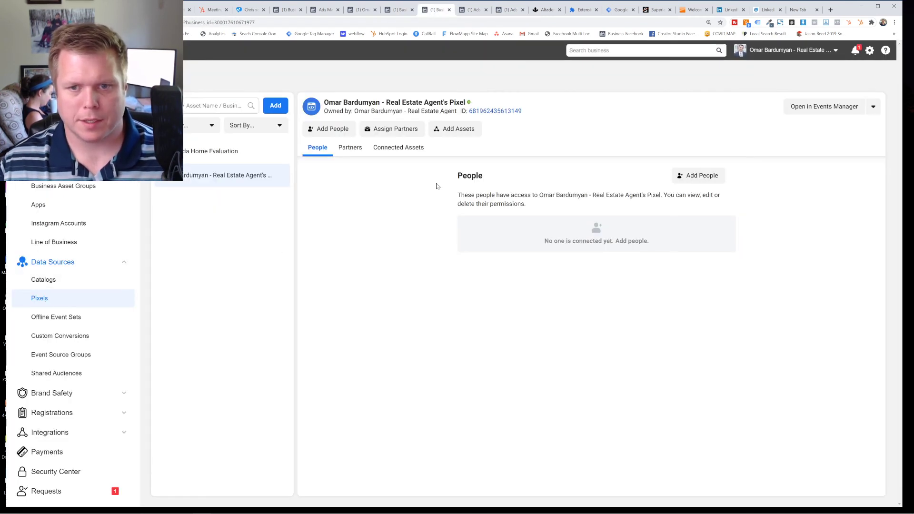
{"action": "left_click", "coordinate": [407, 147]}
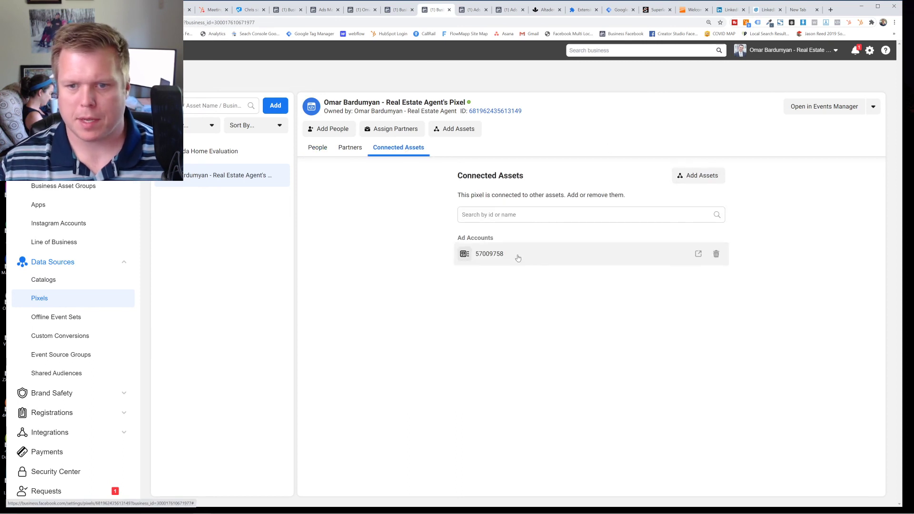